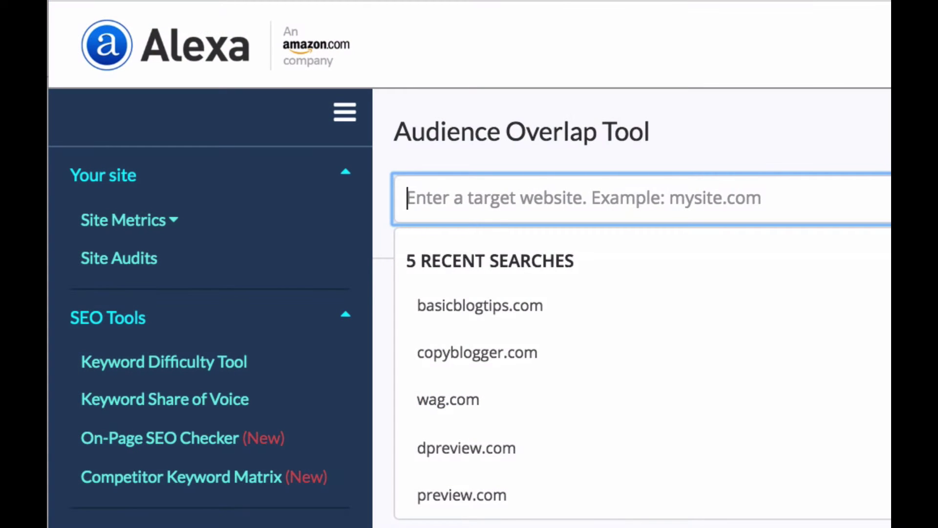
Find sites with an audience similar to wag.com and add petfooddirect.com, chewy.com, petflow.com and soap.com to the selection
type("wag.com")
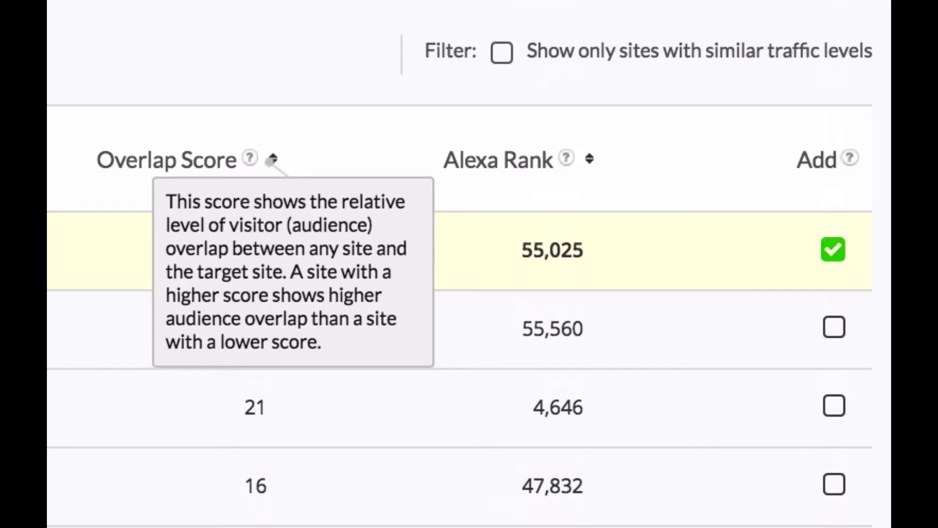
left_click(683, 279)
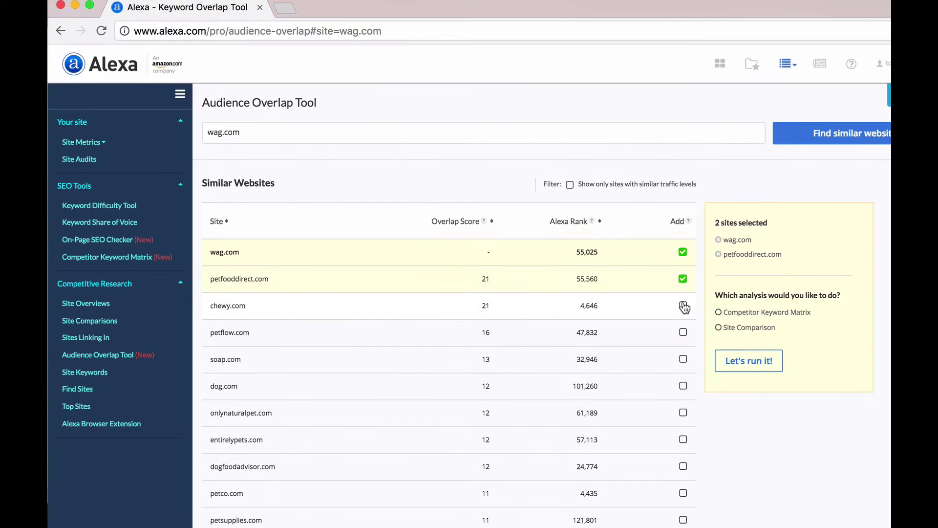
left_click(683, 305)
left_click(683, 332)
left_click(683, 359)
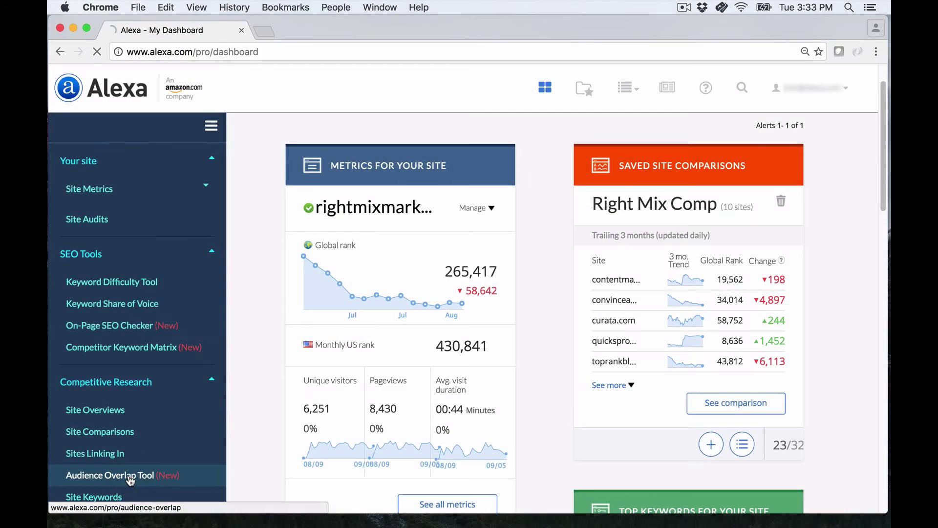
Open the Audience Overlap Tool and page through its Quick Start guide, hiding the guide when finished
left_click(131, 478)
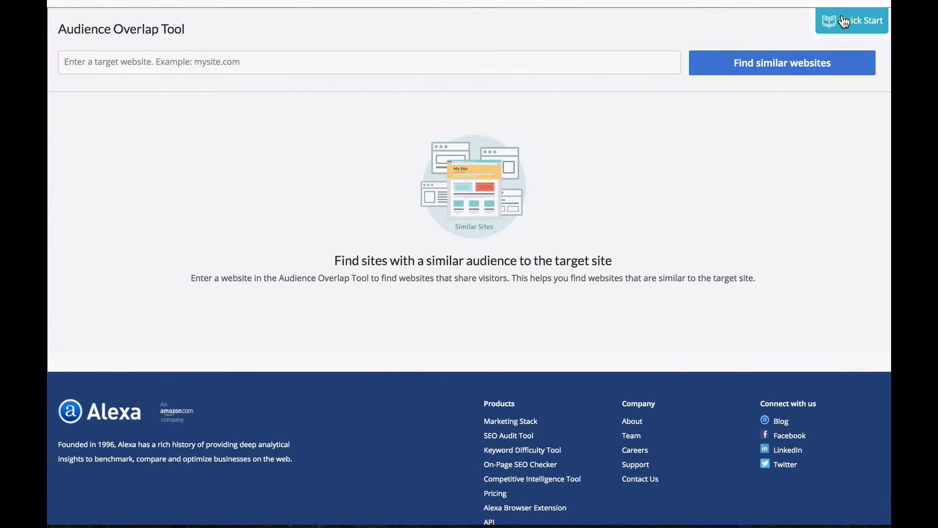
left_click(826, 20)
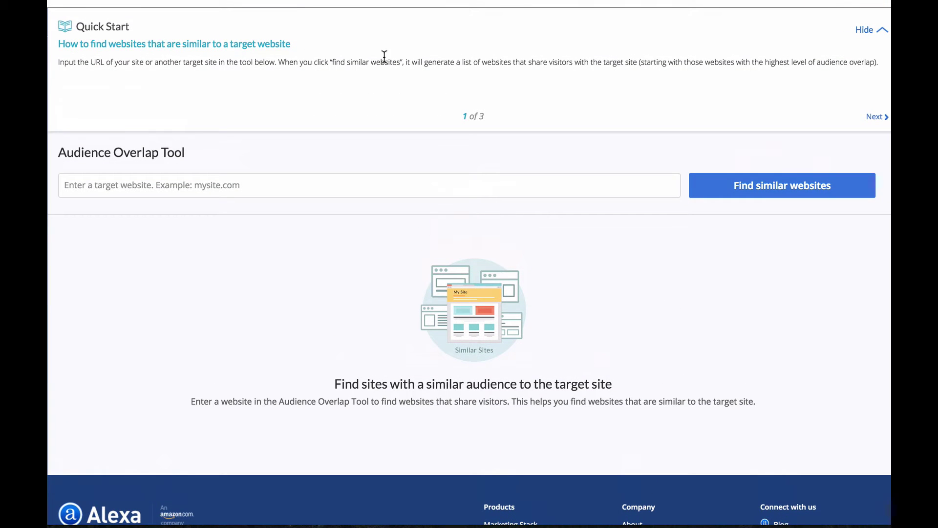
left_click(875, 117)
left_click(877, 118)
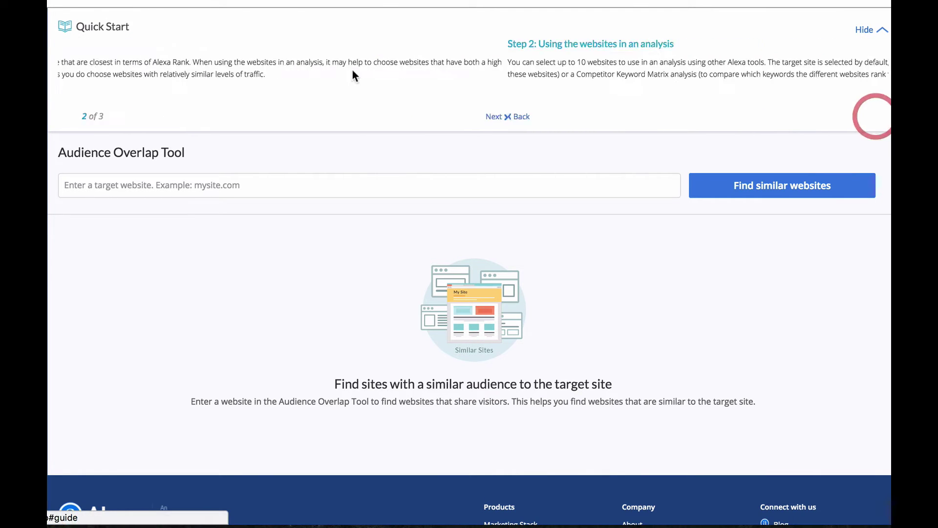
left_click(864, 30)
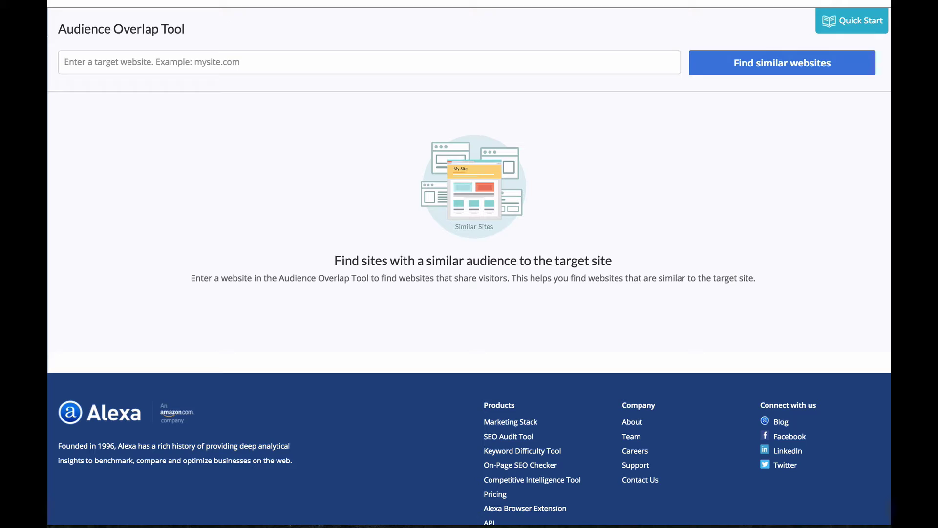
Find websites similar to the target site wag.com
left_click(95, 61)
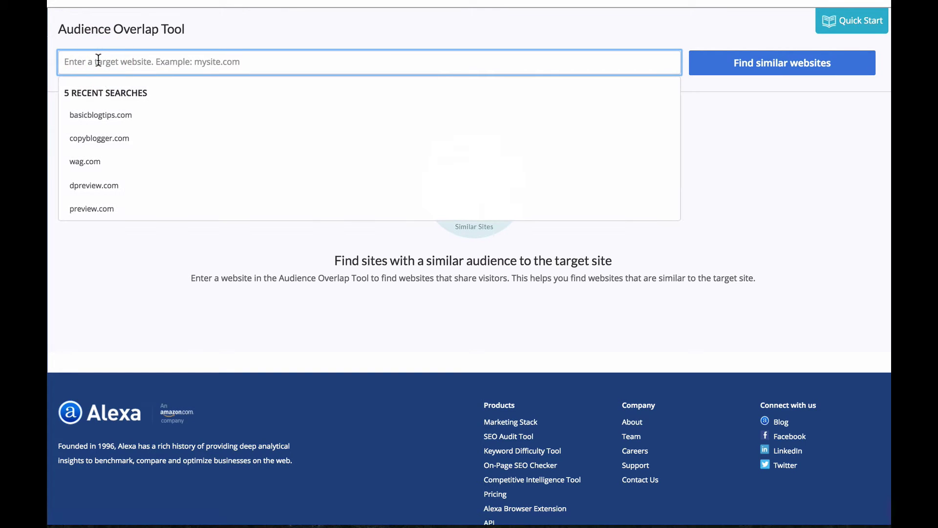
type("wag.com")
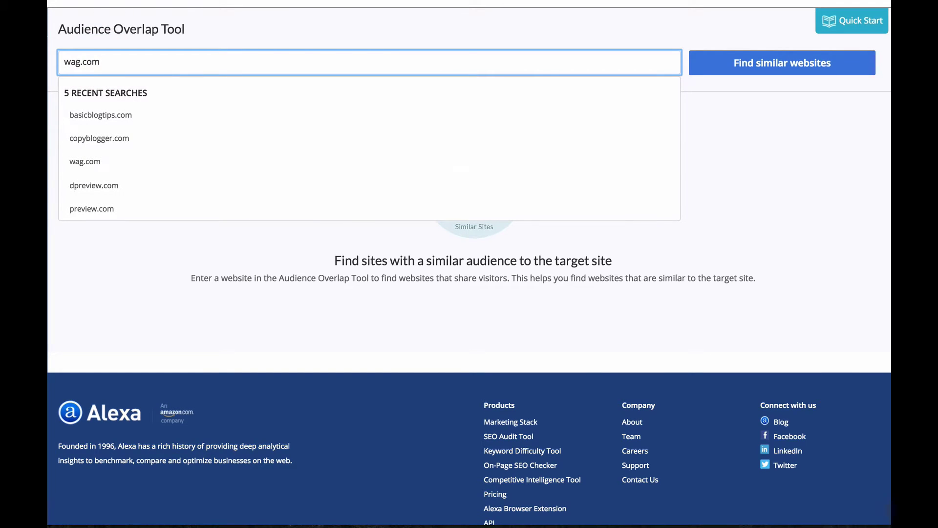
left_click(761, 63)
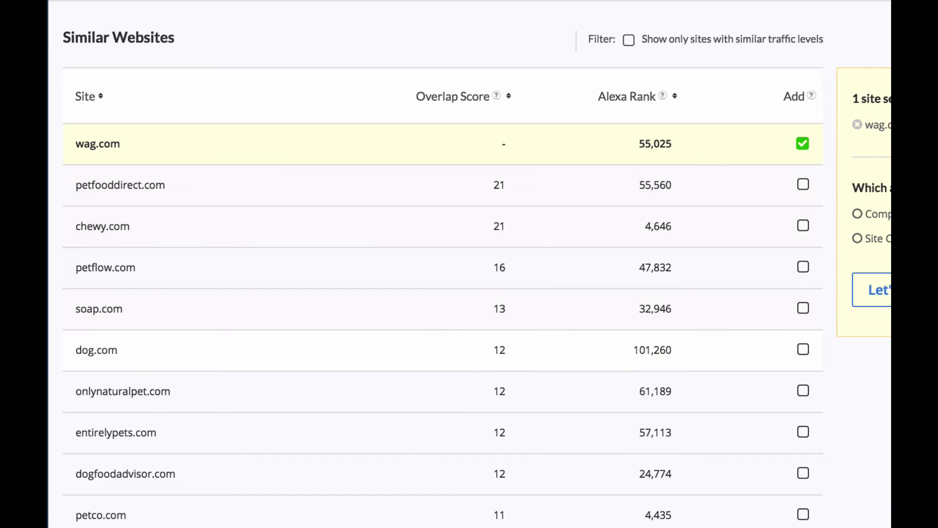
Review the similar websites and their overlap scores, briefly filtering the list to only sites with similar traffic levels
scroll(469, 264, "down", 10)
scroll(443, 266, "down", 20)
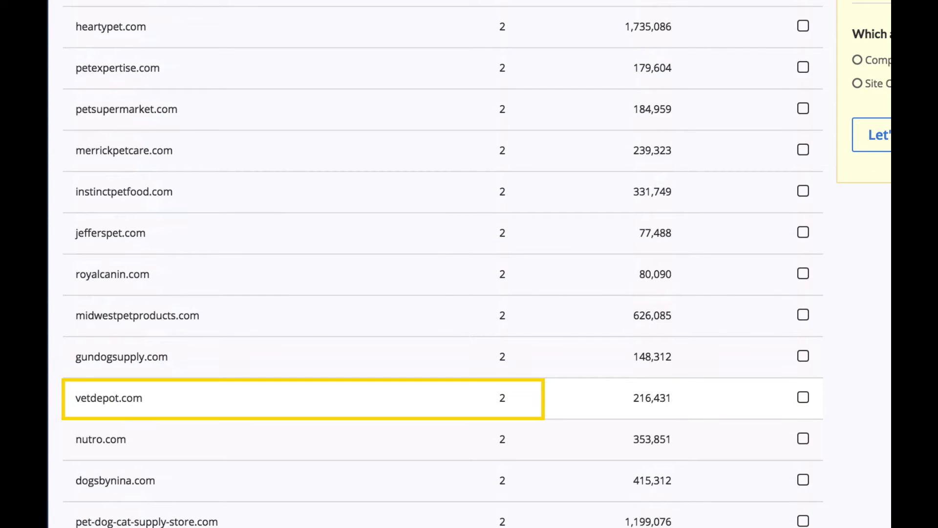
scroll(469, 264, "up", 20)
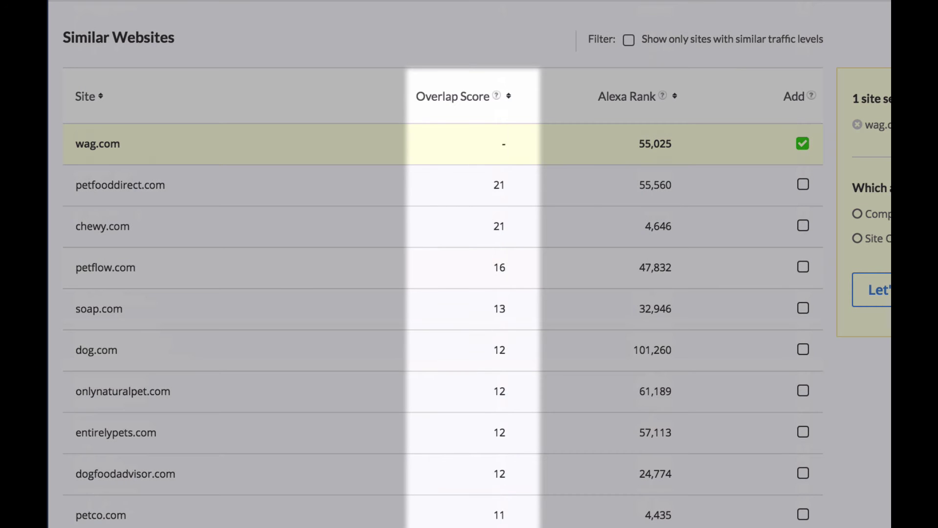
mouse_move(496, 96)
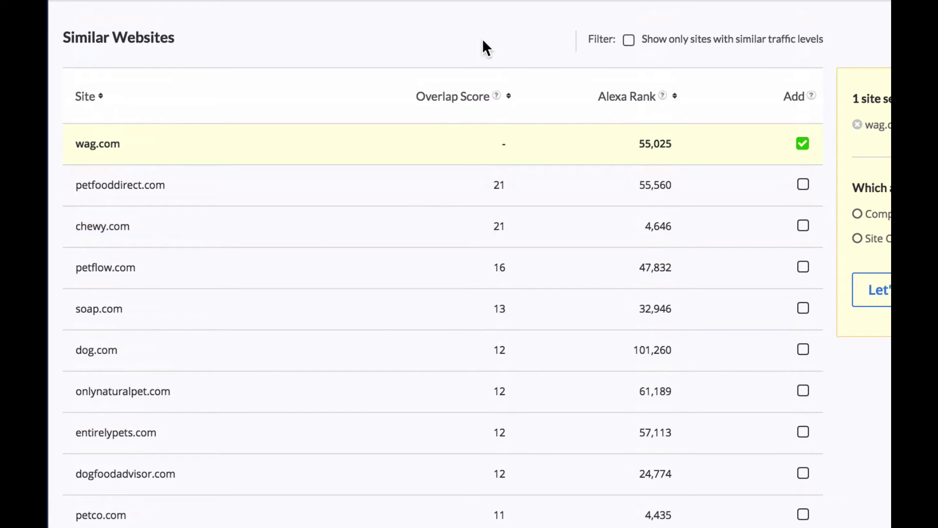
left_click(628, 41)
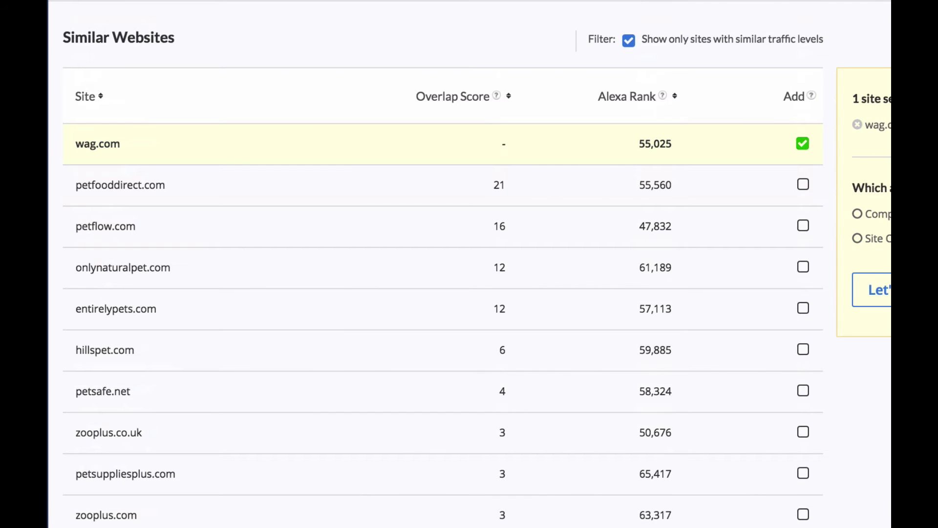
left_click(628, 41)
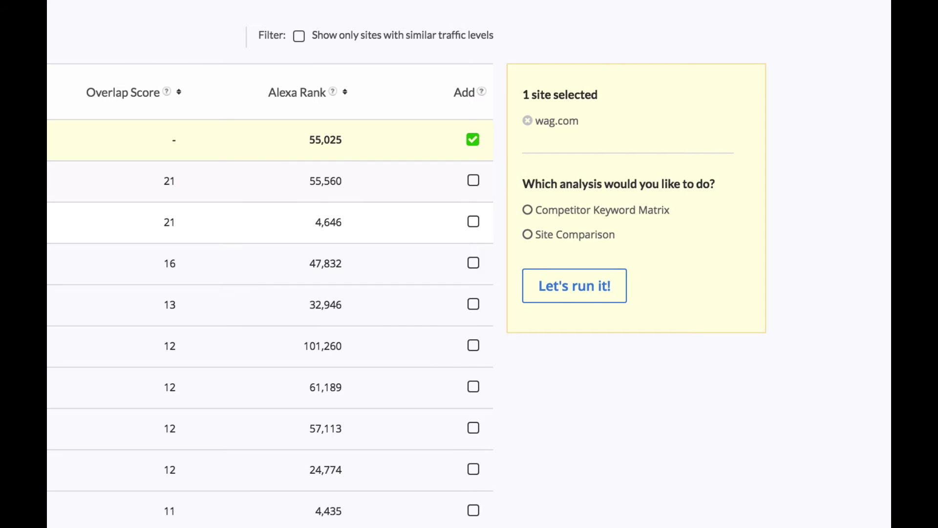
Add petfooddirect.com, chewy.com, petflow.com, soap.com, dog.com, onlynaturalpet.com, entirelypets.com, dogfoodadvisor.com and petco.com to the sites selected for analysis
left_click(473, 181)
left_click(474, 223)
left_click(473, 264)
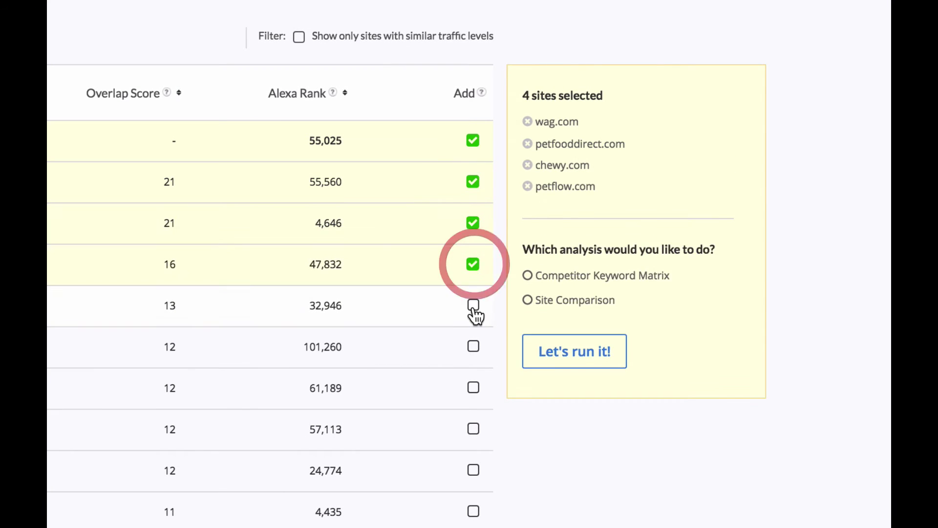
left_click(474, 306)
left_click(474, 347)
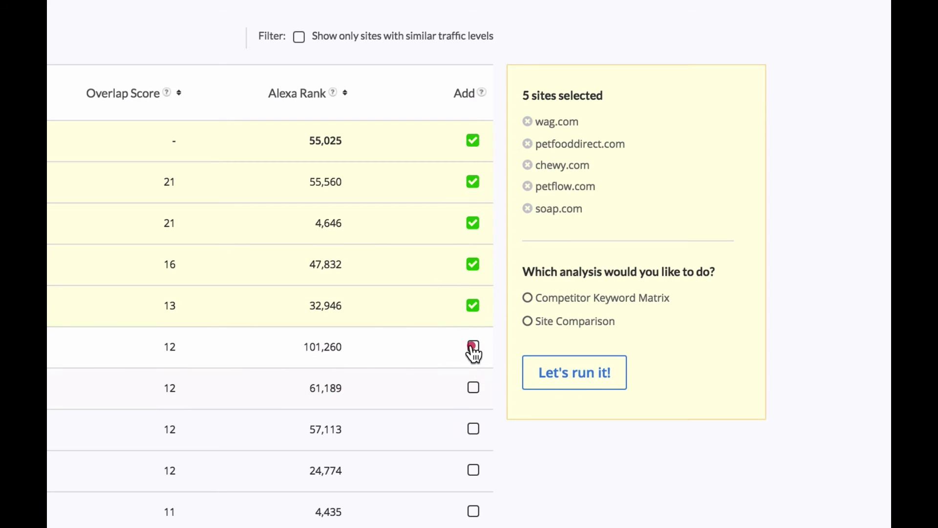
left_click(474, 388)
left_click(473, 430)
left_click(474, 470)
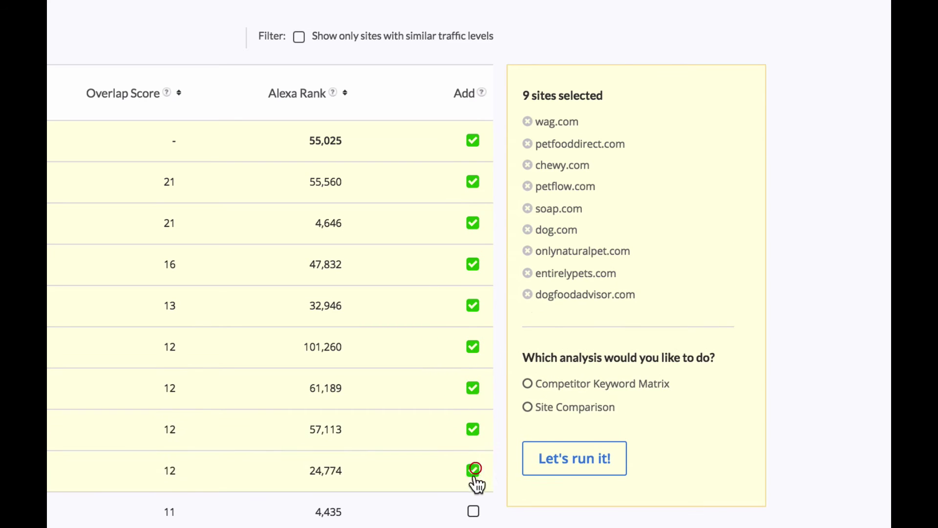
left_click(474, 512)
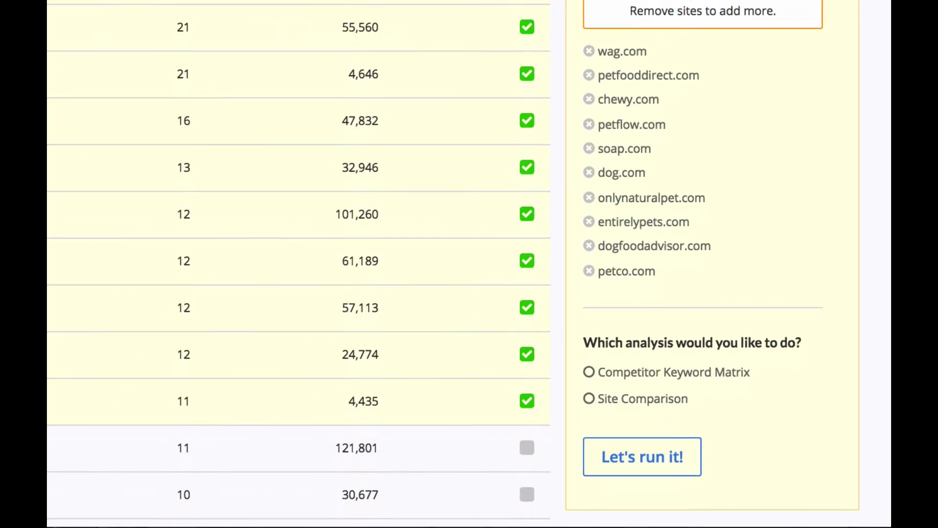
Run the Competitor Keyword Matrix analysis on the selected sites
left_click(589, 372)
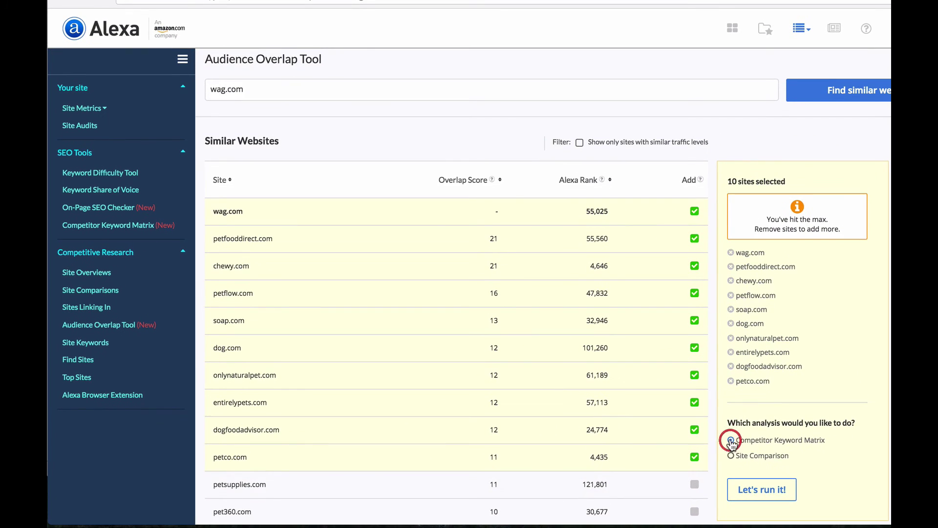
scroll(776, 447, "down", 1)
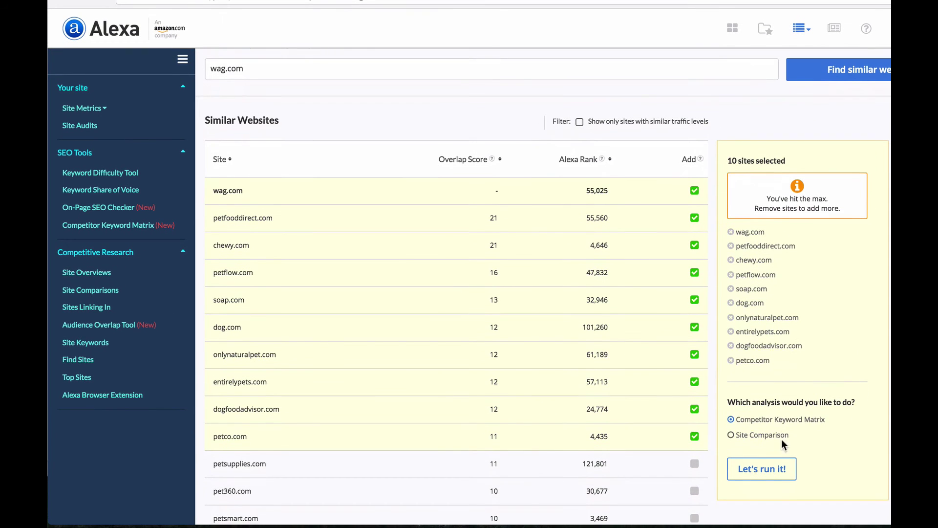
left_click(765, 470)
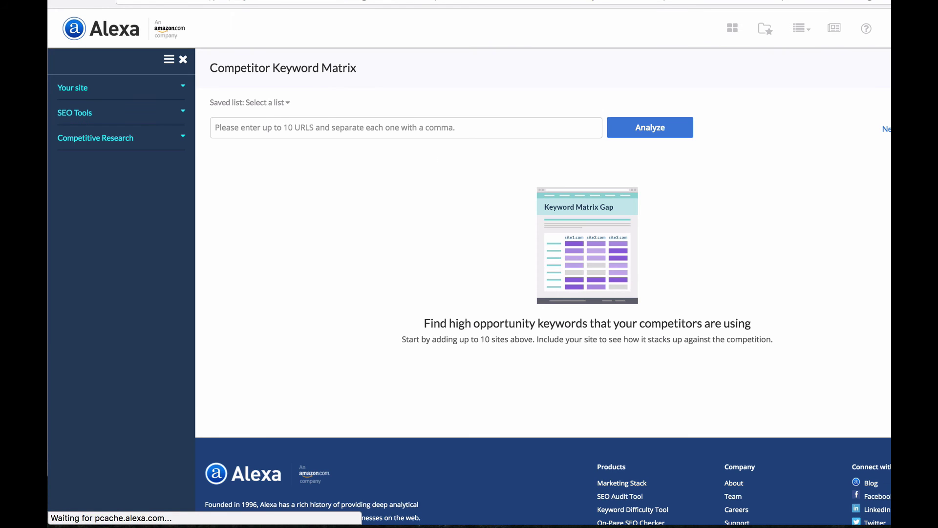